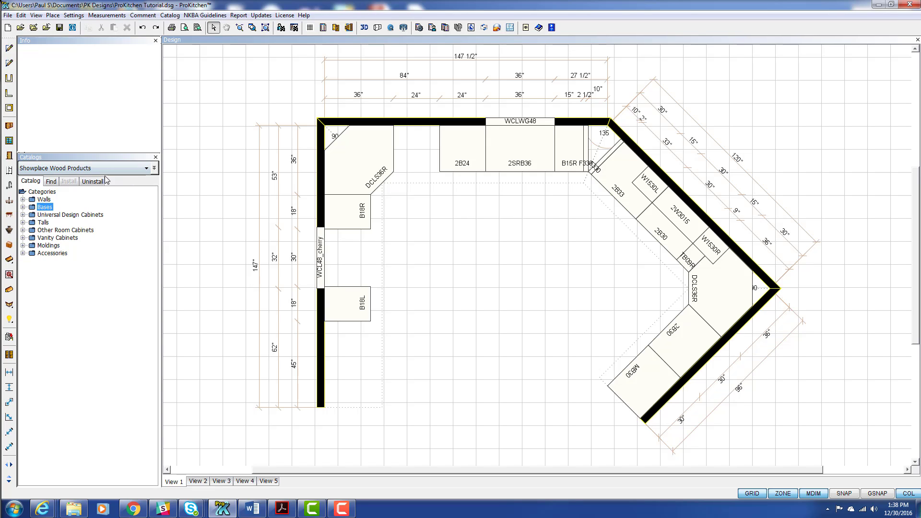
# Switch the active catalog to Appliances.
pyautogui.click(115, 170)
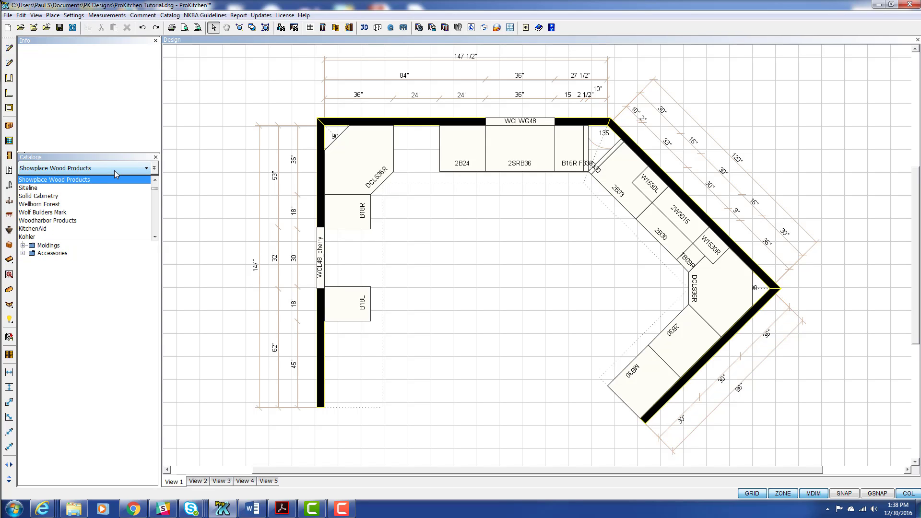
pyautogui.scroll(-1, 111, 192)
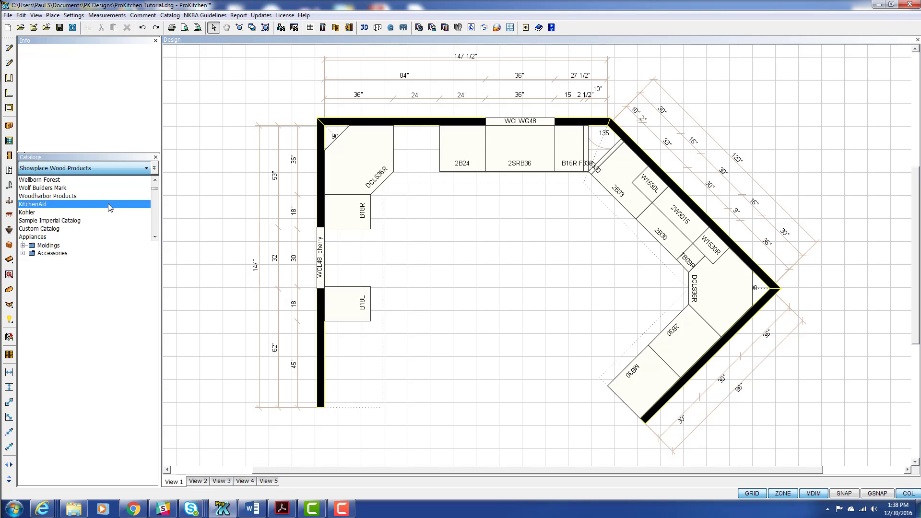
pyautogui.scroll(-1, 108, 203)
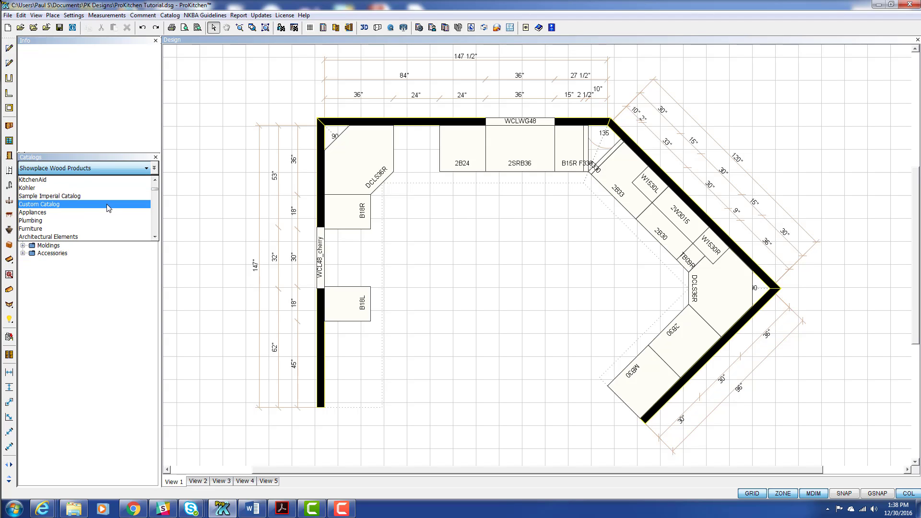
pyautogui.click(36, 214)
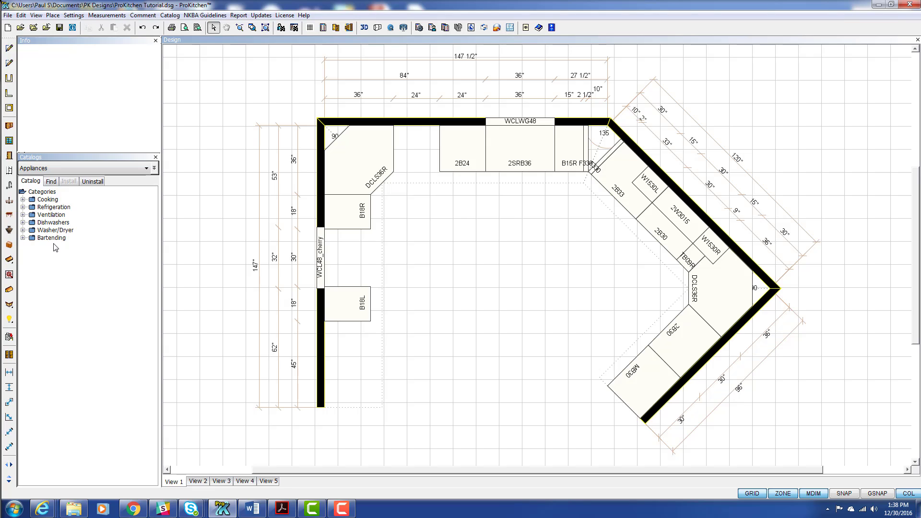
# Browse the Electric Cooktops models within the Cooking category of the Appliances catalog.
pyautogui.click(22, 199)
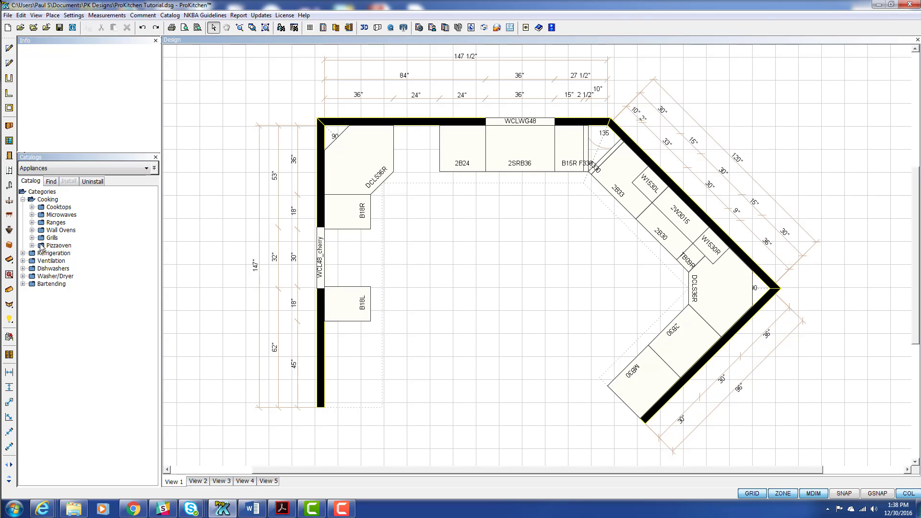
pyautogui.click(32, 208)
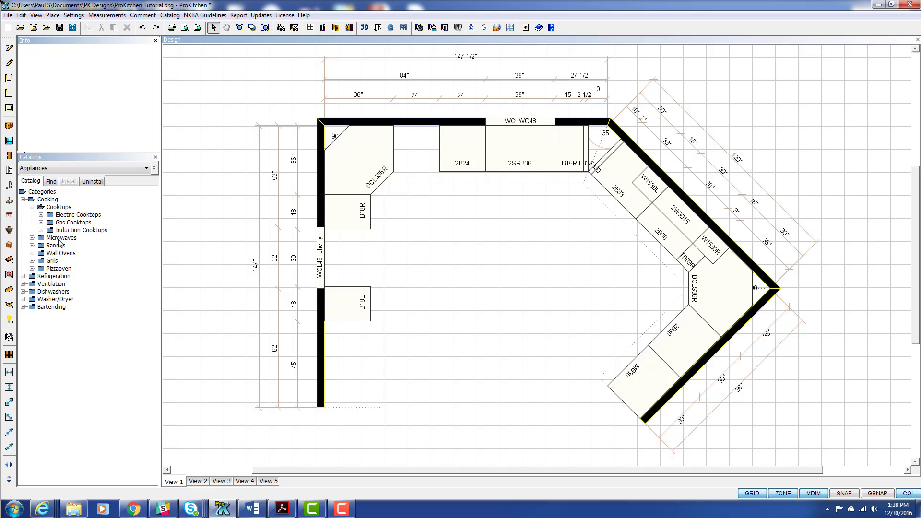
pyautogui.click(41, 215)
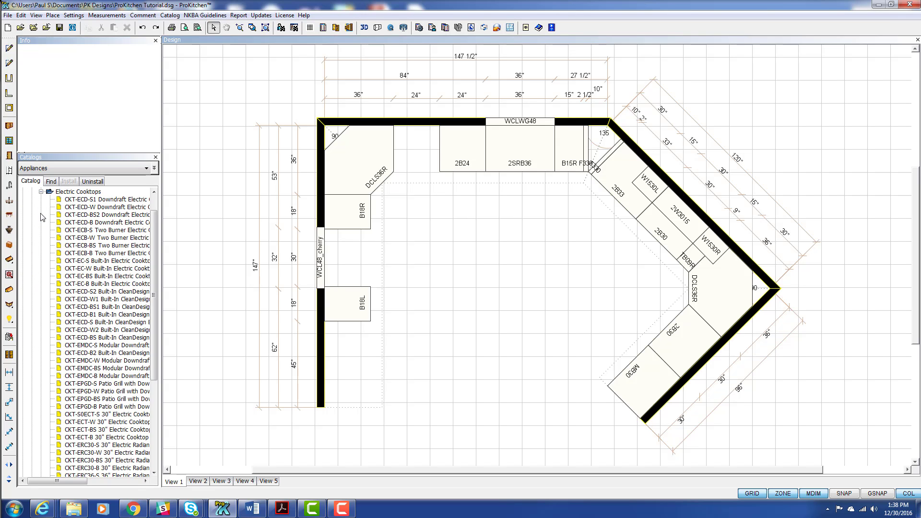
pyautogui.scroll(-2, 91, 389)
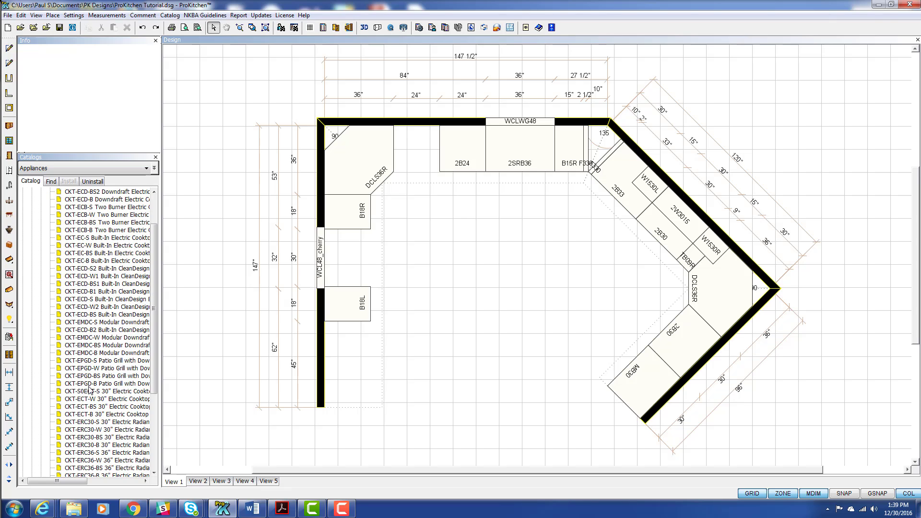
pyautogui.scroll(-3, 90, 389)
pyautogui.scroll(6, 90, 383)
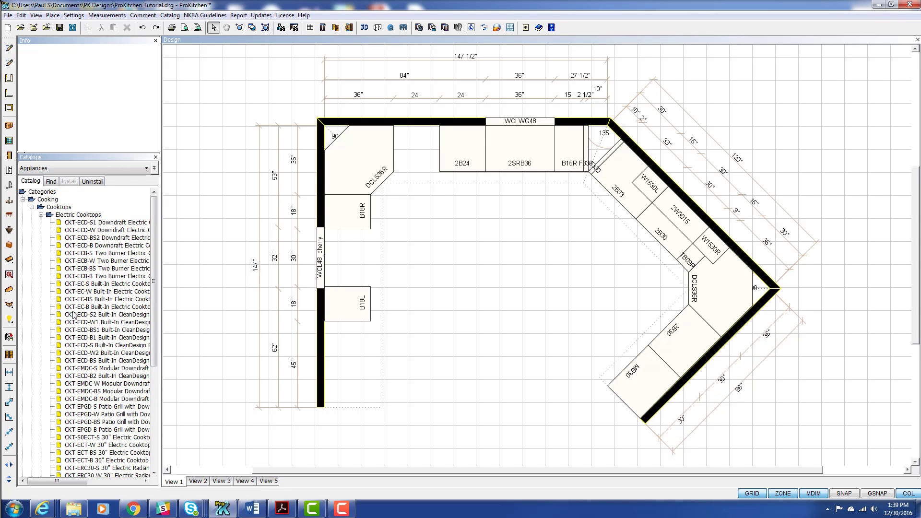
# List the Electric Ranges under Cooking > Ranges and widen the catalog area so the full item descriptions can be read.
pyautogui.click(32, 207)
pyautogui.click(32, 222)
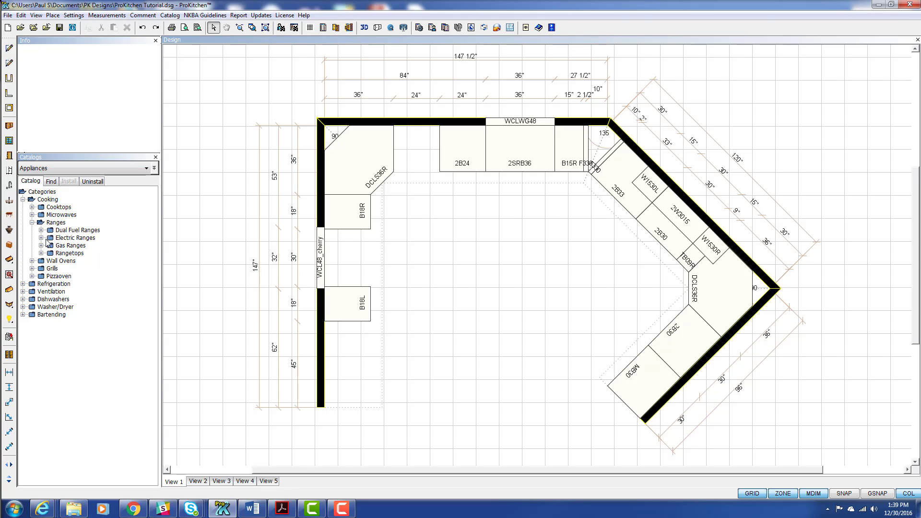
pyautogui.click(41, 238)
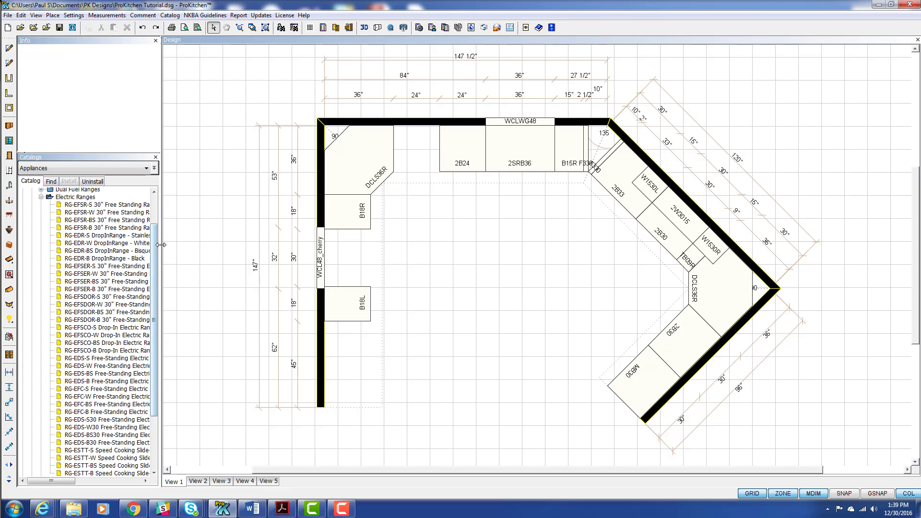
pyautogui.moveTo(161, 245); pyautogui.dragTo(236, 248)
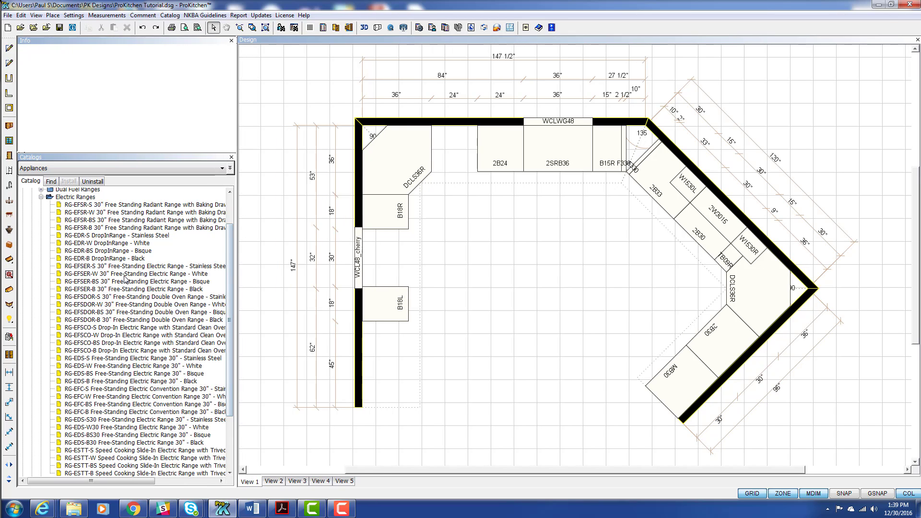
# Preview the RG-EFSR-S 30" Free Standing Radiant Range in an enlarged preview and rotate its 3D model.
pyautogui.click(124, 205)
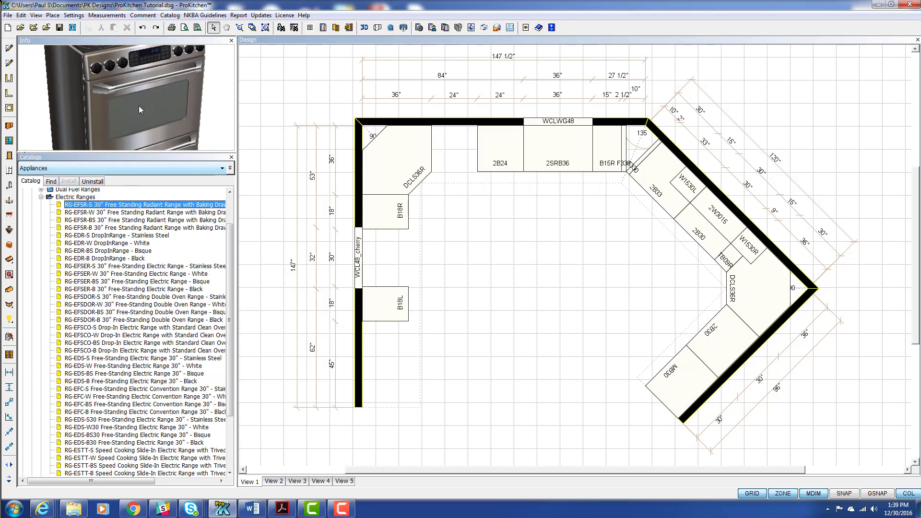
pyautogui.moveTo(142, 155); pyautogui.dragTo(146, 242)
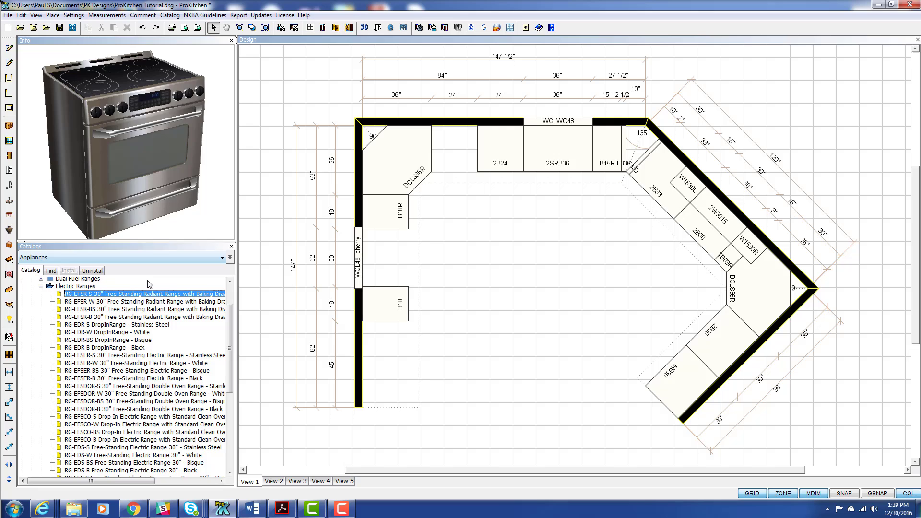
pyautogui.moveTo(155, 174); pyautogui.dragTo(187, 162)
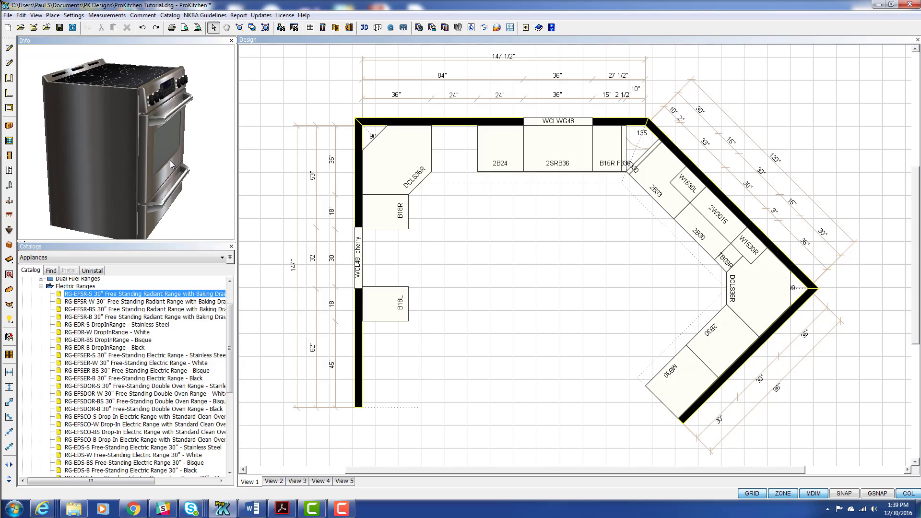
# Place the RG-EFSER-S 30" Free-Standing Electric Range in stainless steel over the 2B30 base cabinet on the angled wall, beneath wall cabinet 2W3015.
pyautogui.scroll(-3, 144, 331)
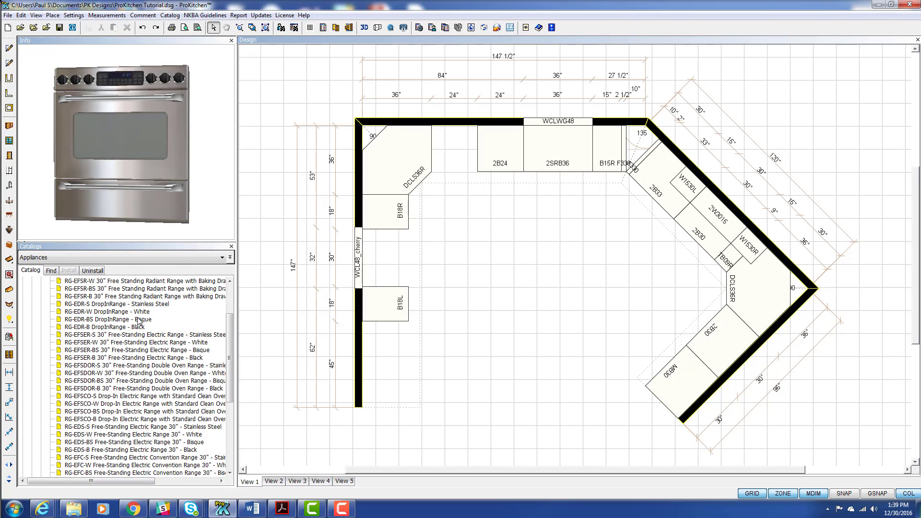
pyautogui.click(144, 334)
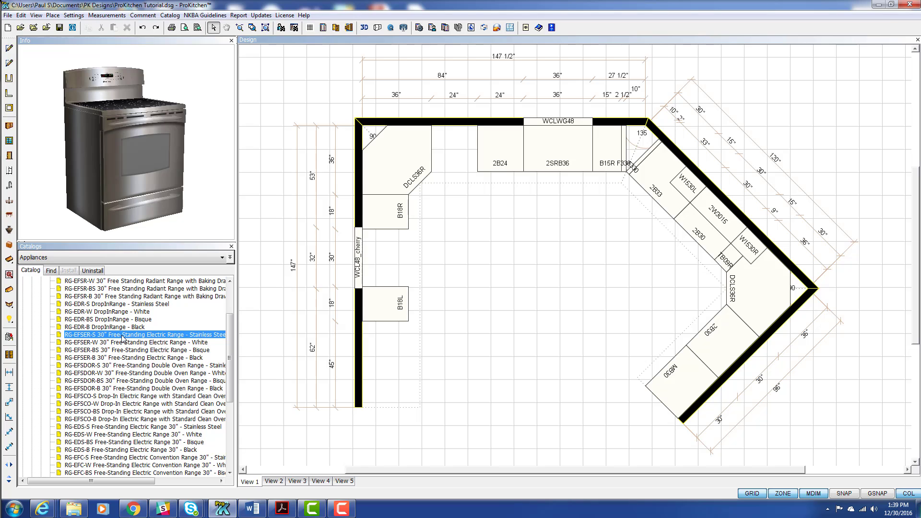
pyautogui.moveTo(122, 338); pyautogui.dragTo(479, 261)
pyautogui.moveTo(625, 253); pyautogui.dragTo(691, 225)
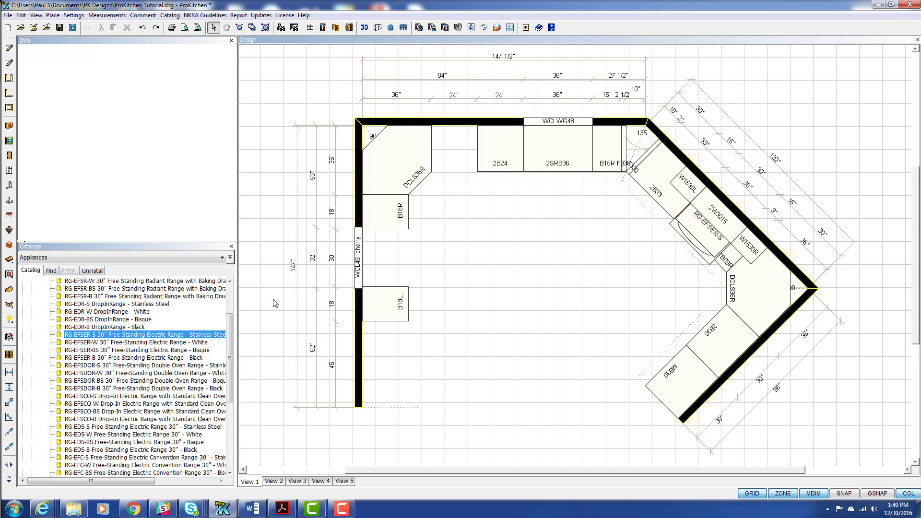
# Narrow the catalog area and switch the active catalog back to Showplace Wood Products.
pyautogui.moveTo(235, 287); pyautogui.dragTo(177, 291)
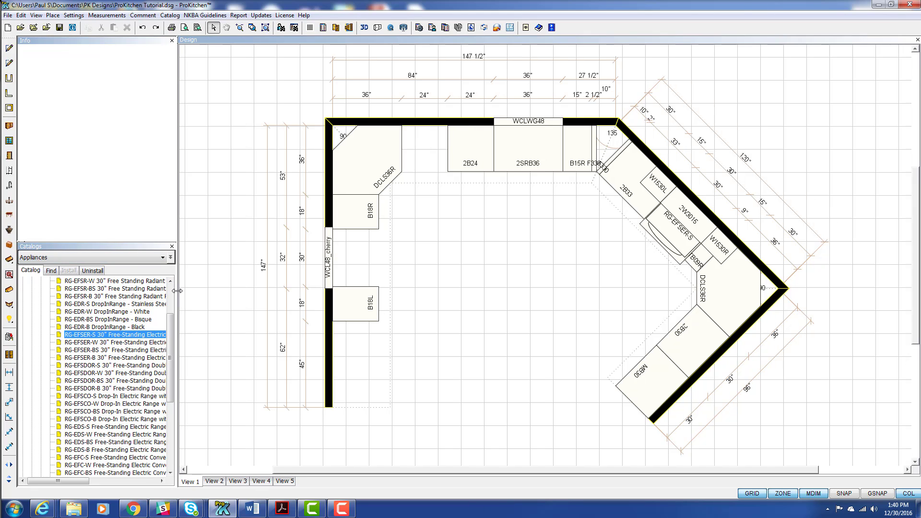
pyautogui.click(163, 258)
pyautogui.scroll(-5, 96, 283)
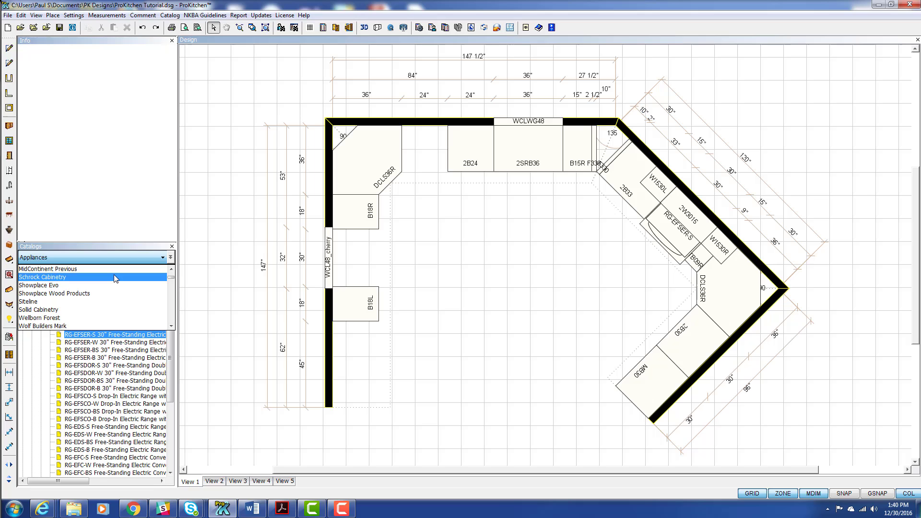
pyautogui.click(66, 294)
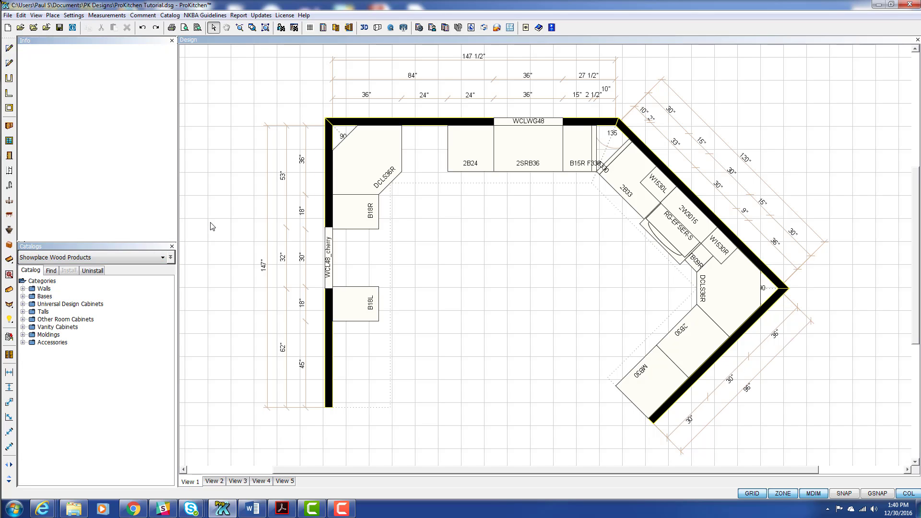
# Open the appliance placement dialog, look through its available catalogs, and choose the Appliances catalog.
pyautogui.click(10, 172)
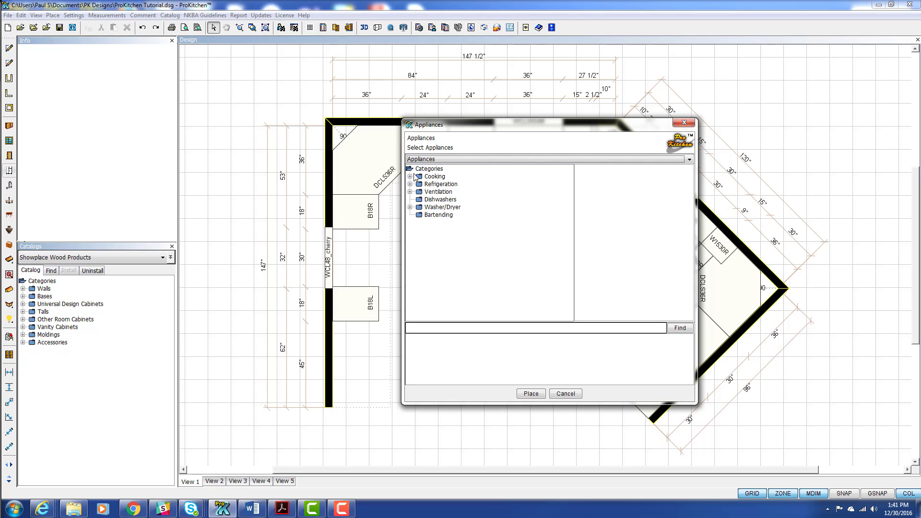
pyautogui.click(469, 161)
pyautogui.scroll(1, 481, 178)
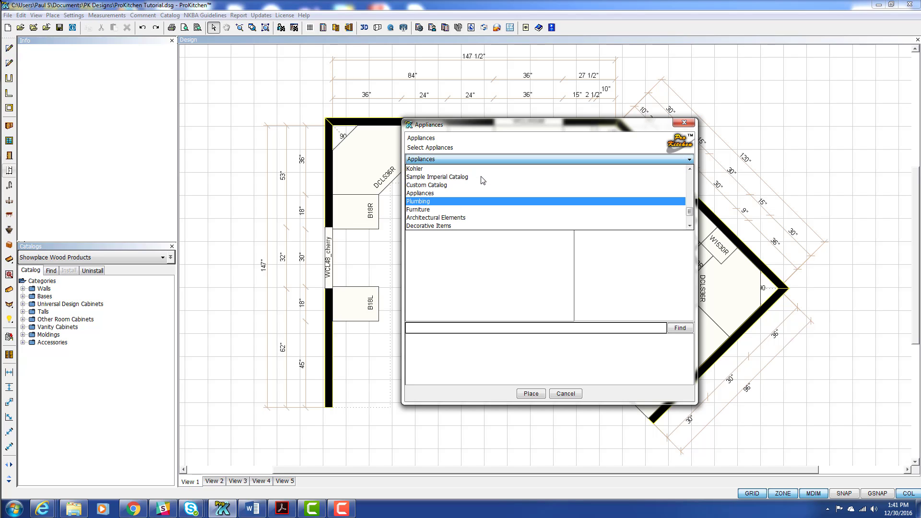
pyautogui.scroll(1, 435, 183)
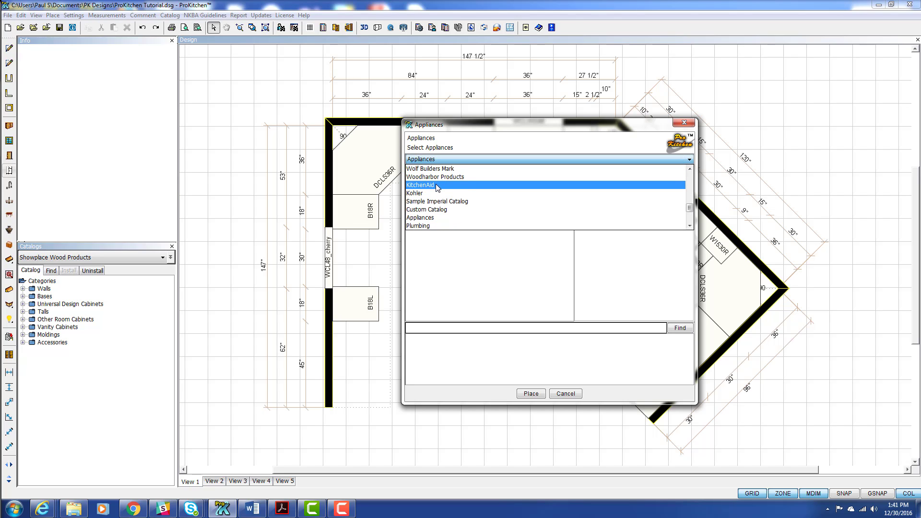
pyautogui.scroll(7, 437, 188)
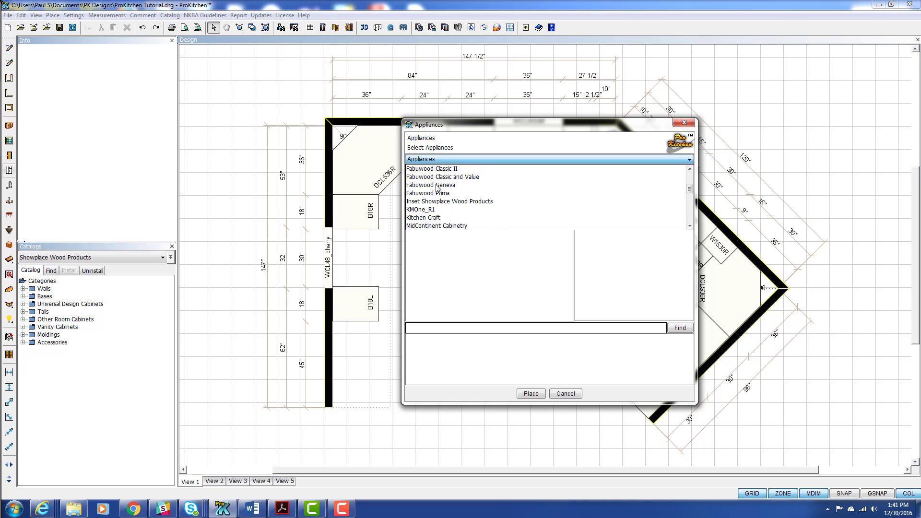
pyautogui.scroll(-2, 437, 188)
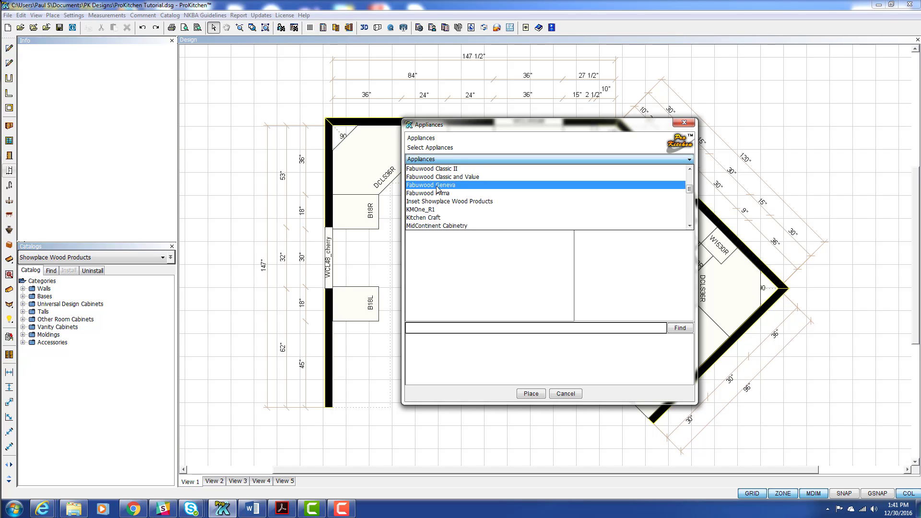
pyautogui.scroll(-5, 437, 215)
pyautogui.click(436, 212)
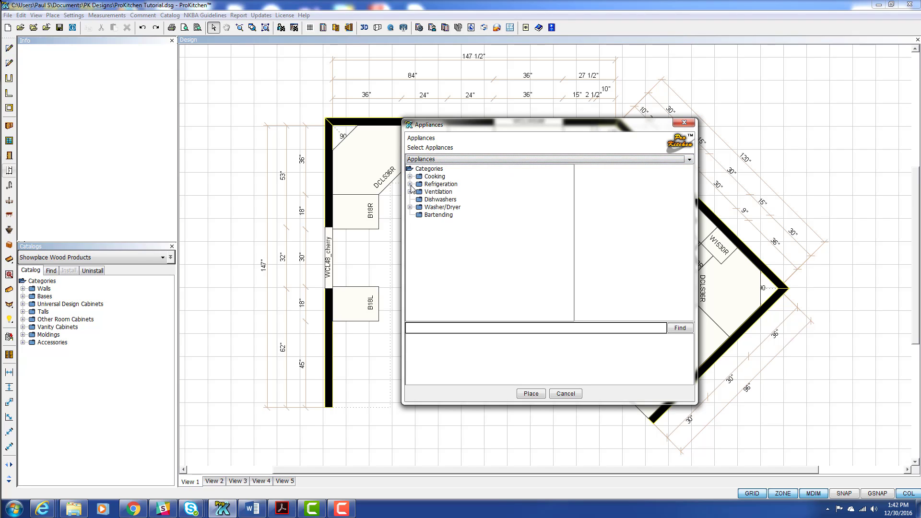
# Place the MWV-OVR-S Over-the-Range Microwave Oven in stainless steel above the RG-EFSER-S range and close the appliance dialog.
pyautogui.click(411, 199)
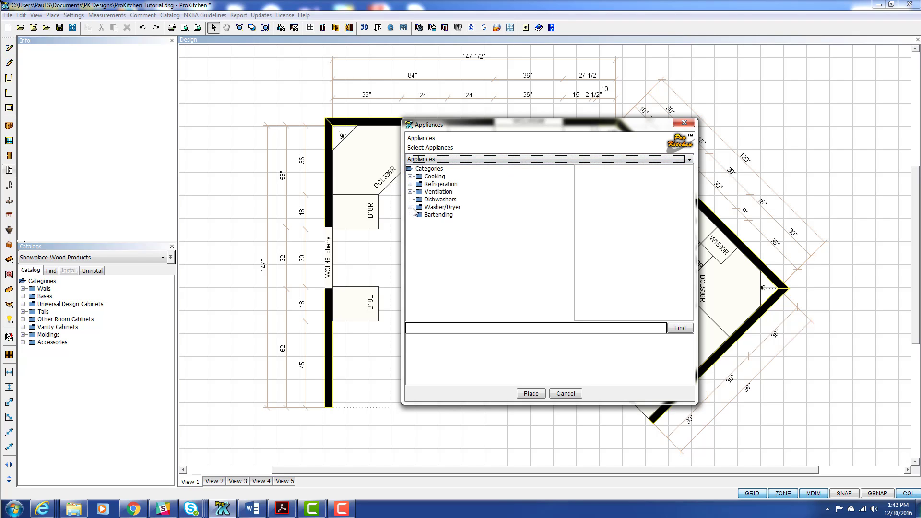
pyautogui.click(410, 177)
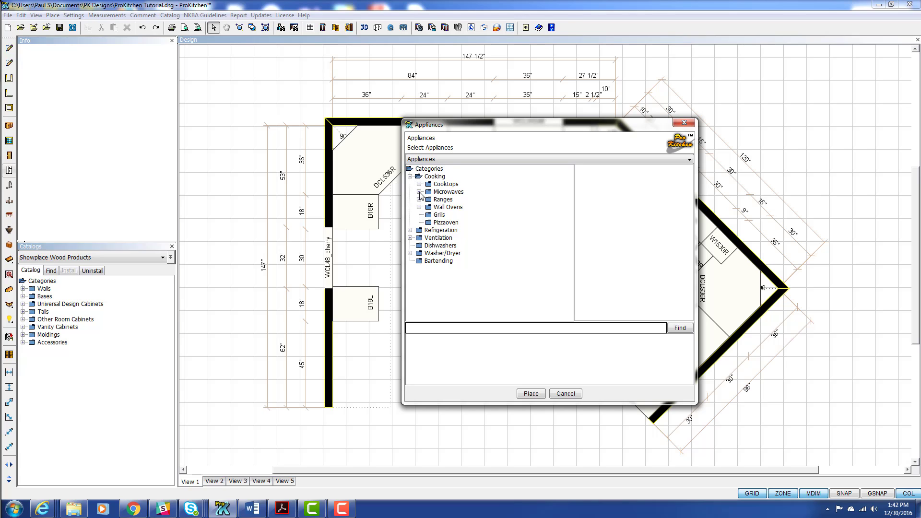
pyautogui.click(419, 192)
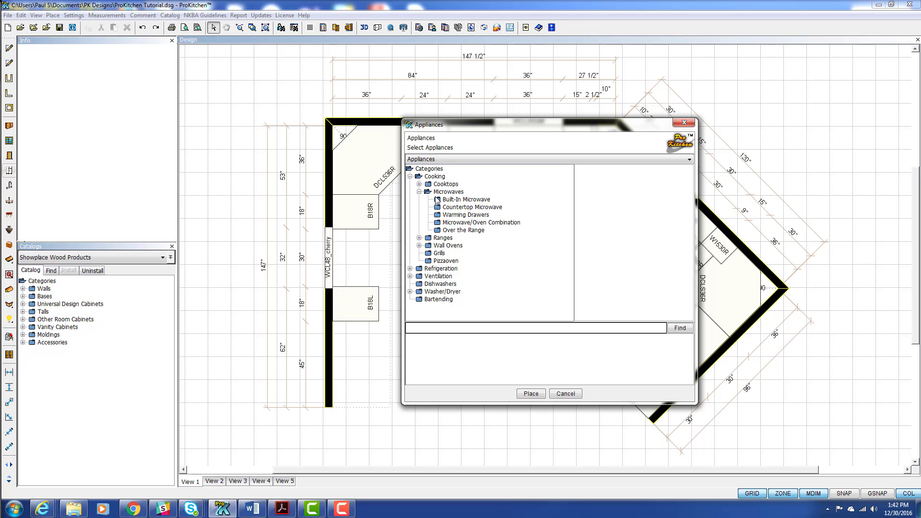
pyautogui.click(439, 232)
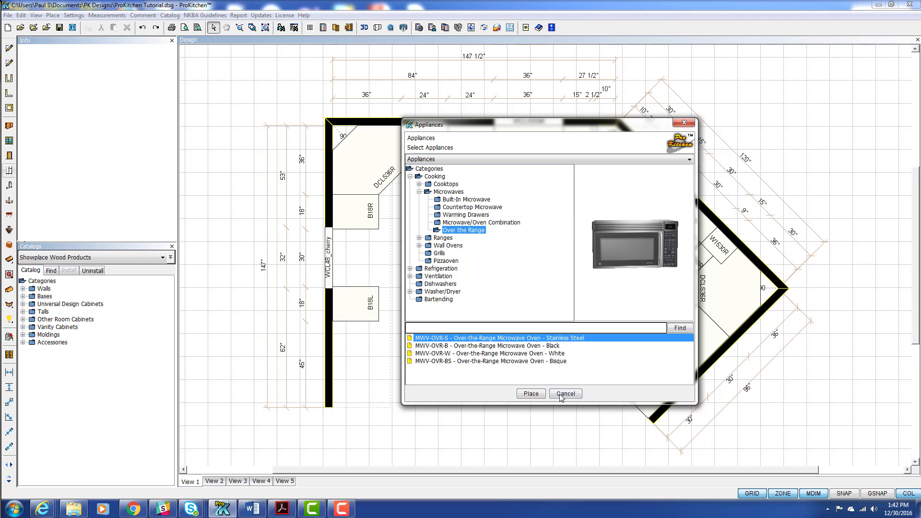
pyautogui.click(531, 393)
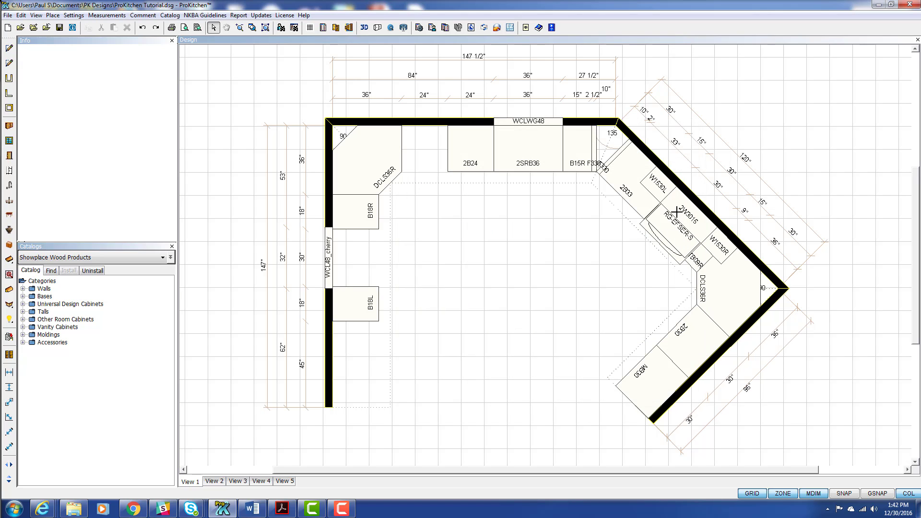
pyautogui.click(676, 209)
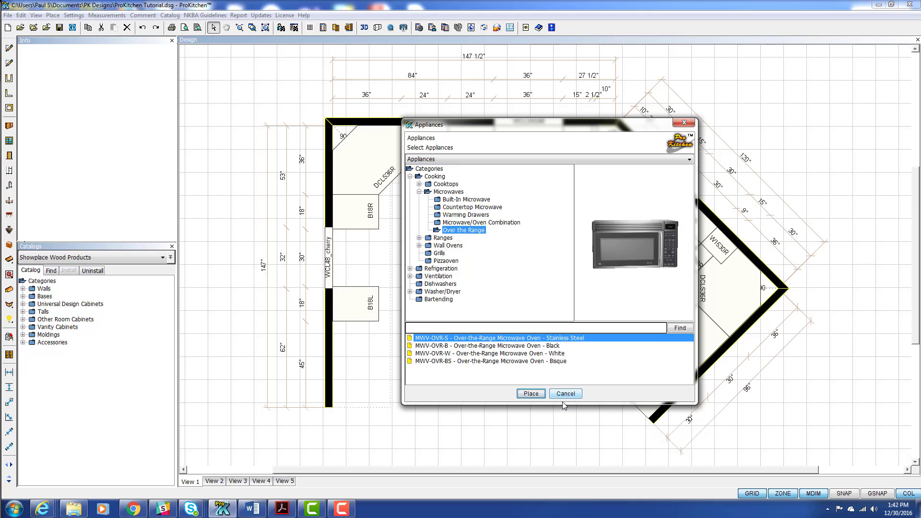
pyautogui.click(565, 394)
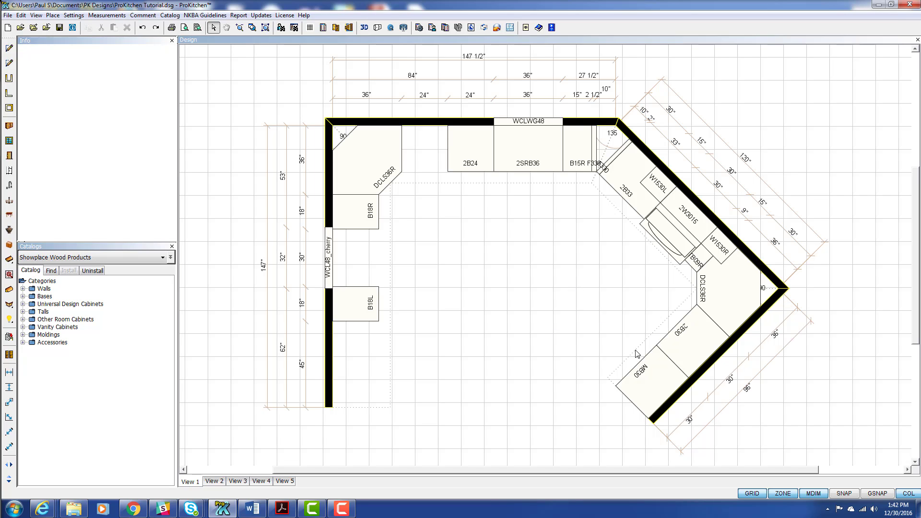
# Open the appliance settings in the attributes of the MB30 microwave base cabinet at the end of the lower angled wall.
pyautogui.rightClick(647, 381)
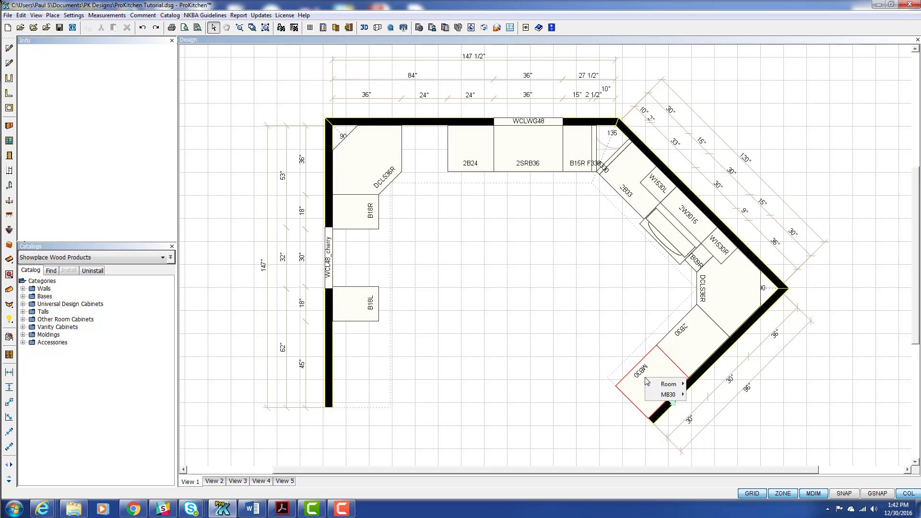
pyautogui.moveTo(667, 394)
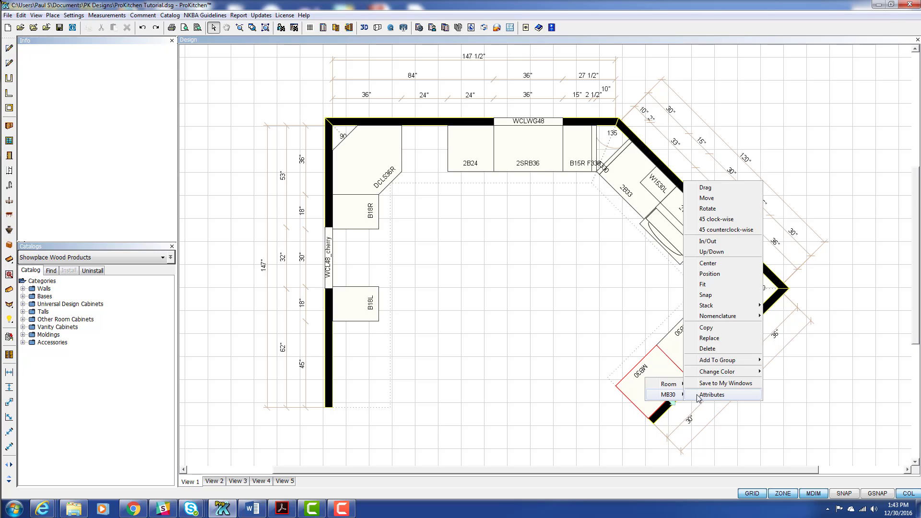
pyautogui.click(701, 399)
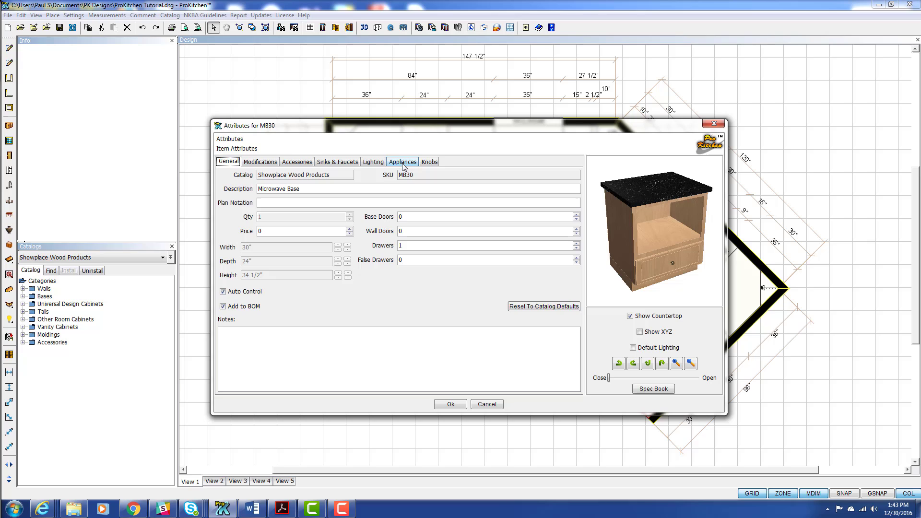
pyautogui.click(403, 163)
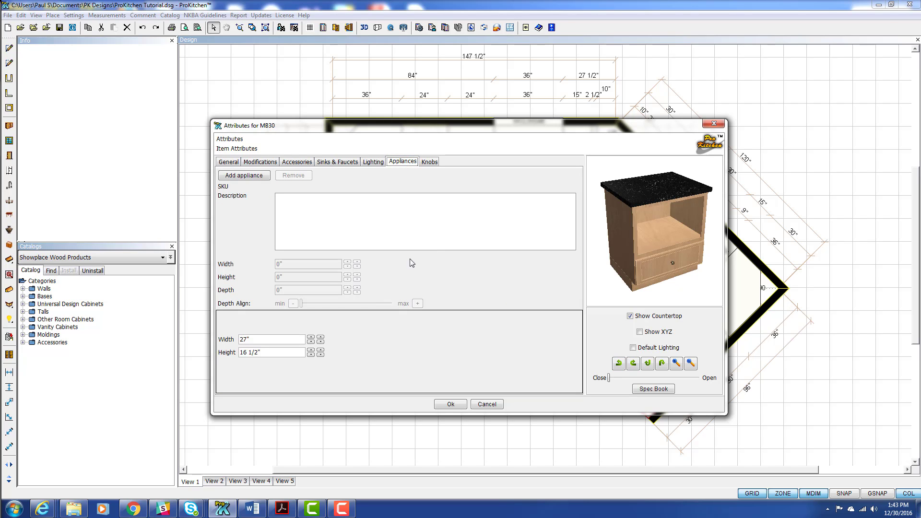
# Add the MWV-BMCO-S Built-In Microwave/Convection Oven in stainless steel from the built-in microwaves category to the MB30 cabinet.
pyautogui.click(244, 175)
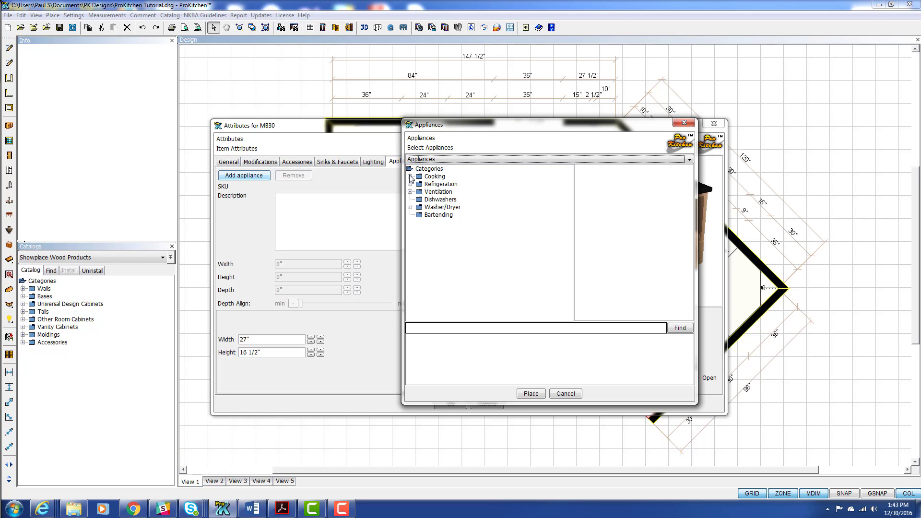
pyautogui.click(410, 176)
pyautogui.click(419, 191)
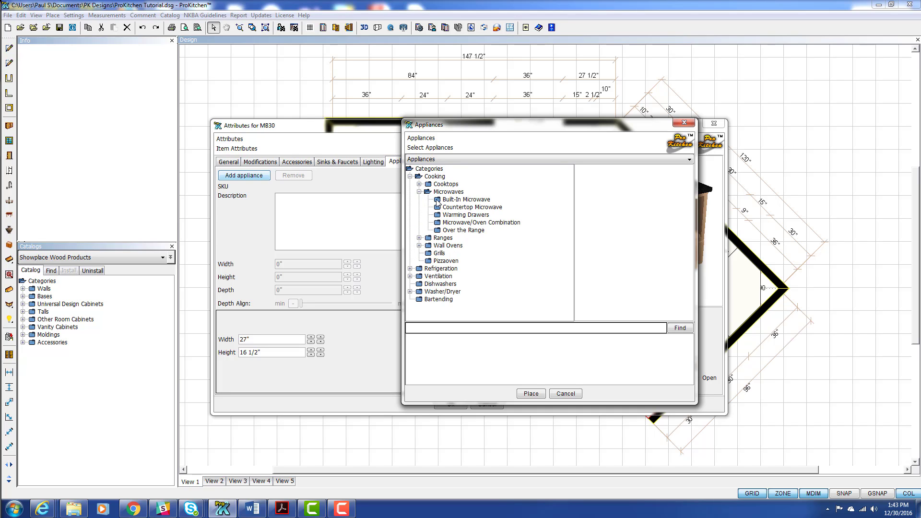
pyautogui.click(437, 201)
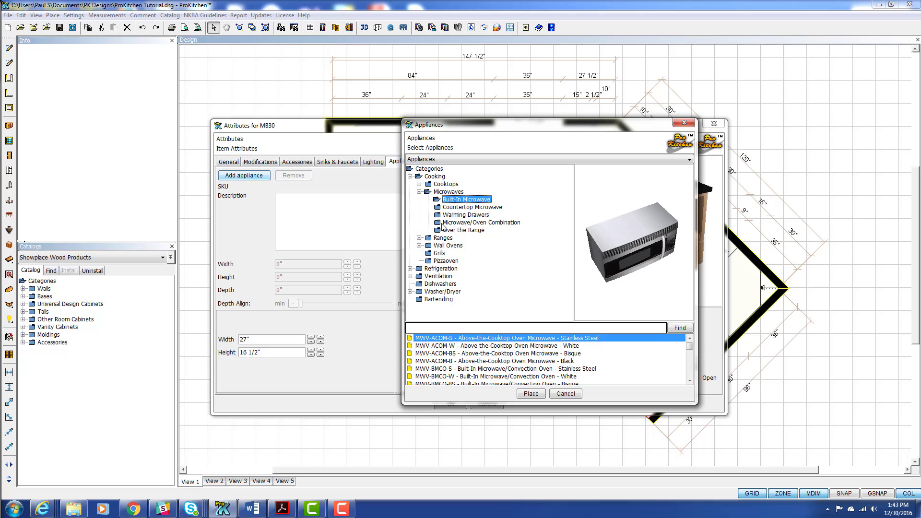
pyautogui.scroll(-2, 489, 367)
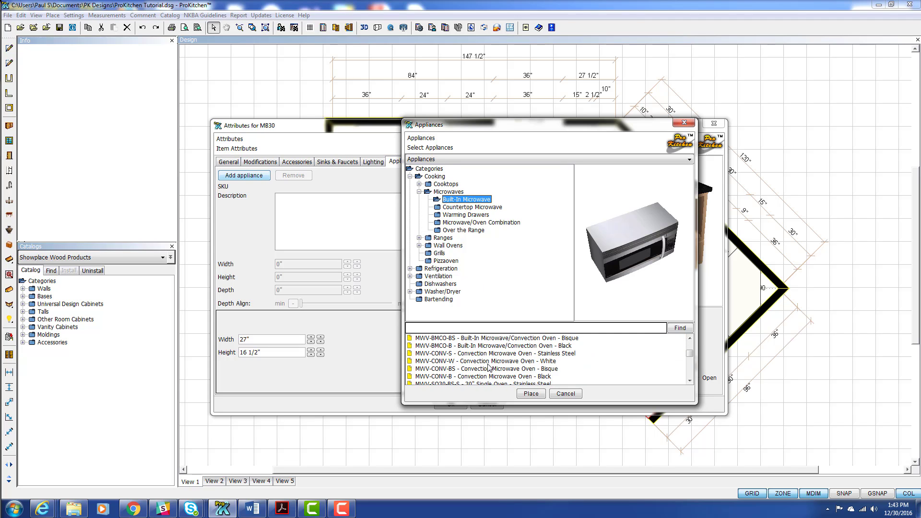
pyautogui.click(438, 201)
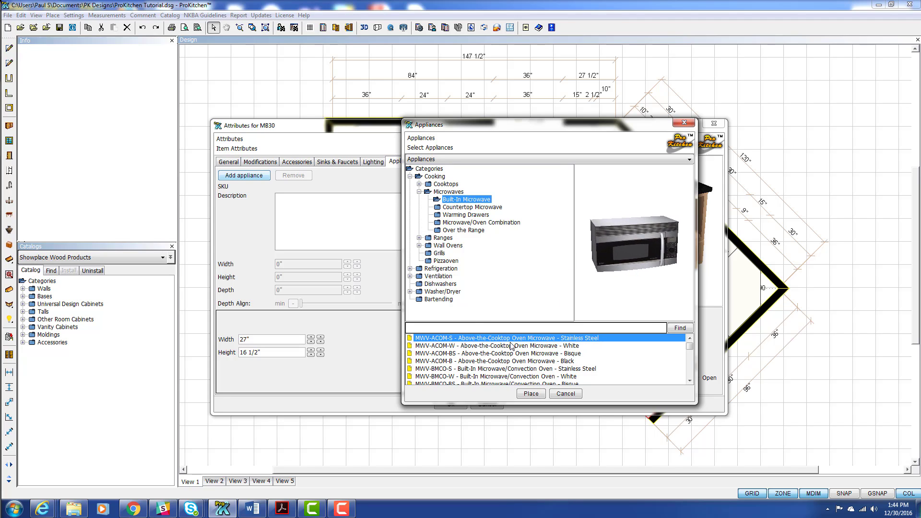
pyautogui.click(527, 370)
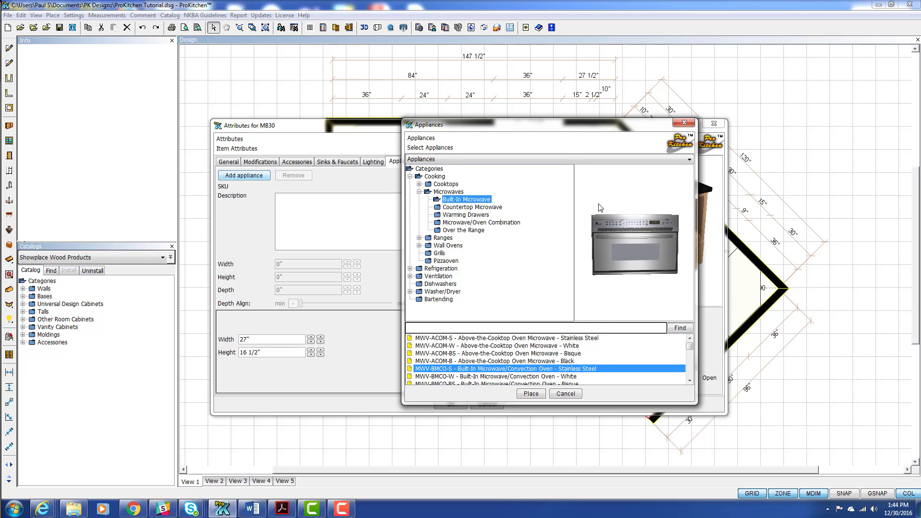
pyautogui.click(532, 393)
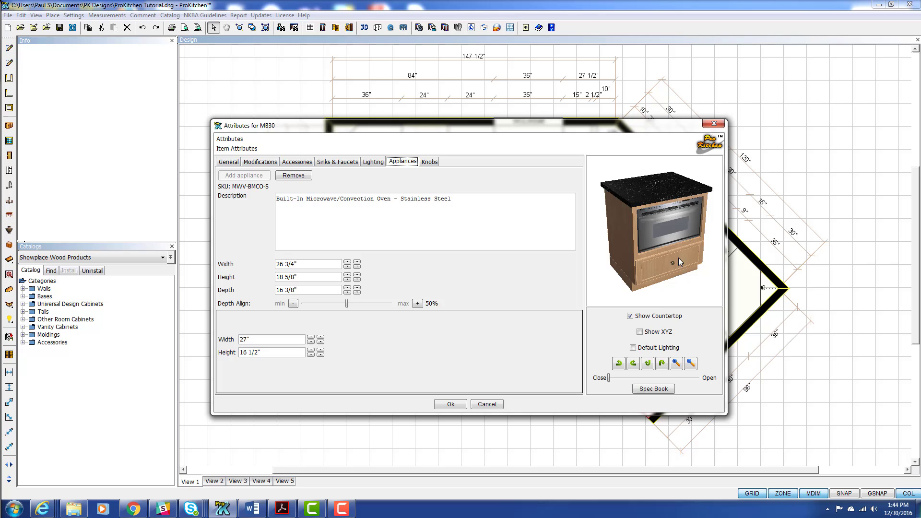
# Check the oven's fit from the side in the preview and set its depth alignment to 56%.
pyautogui.moveTo(604, 244); pyautogui.dragTo(632, 266)
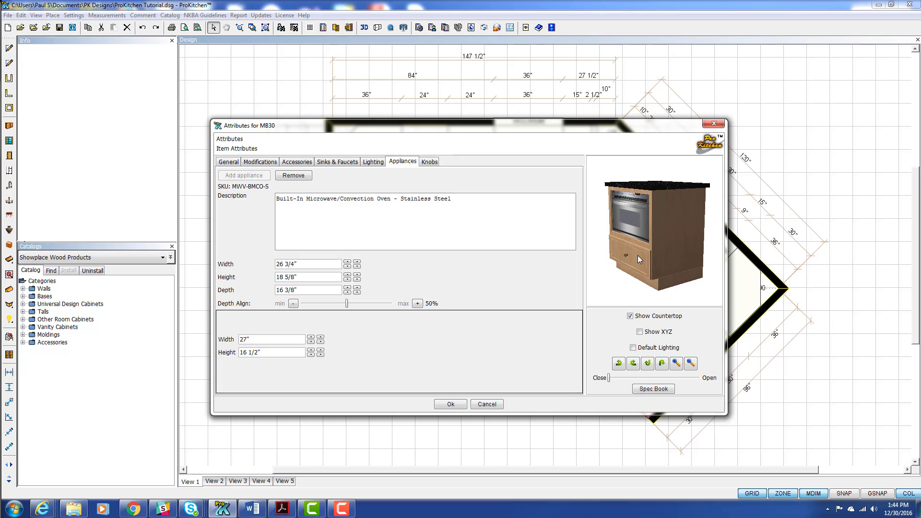
pyautogui.moveTo(635, 254); pyautogui.dragTo(637, 254)
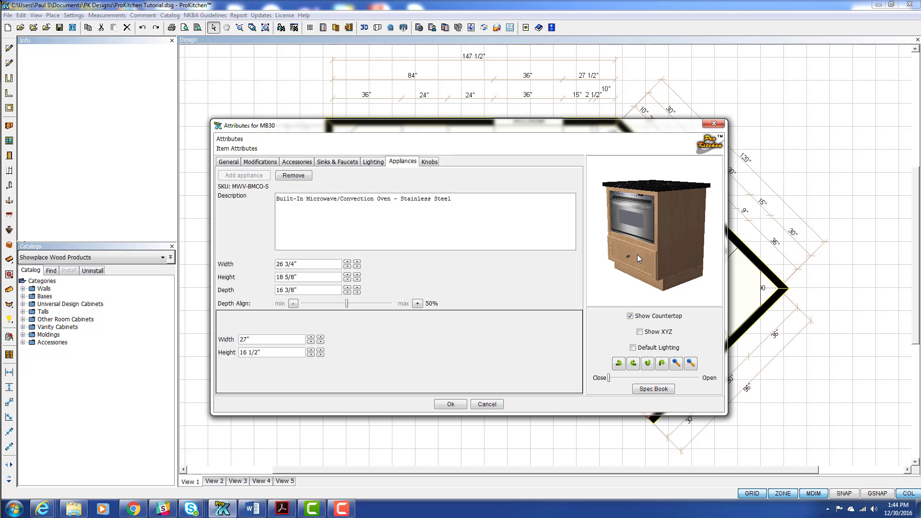
pyautogui.click(352, 304)
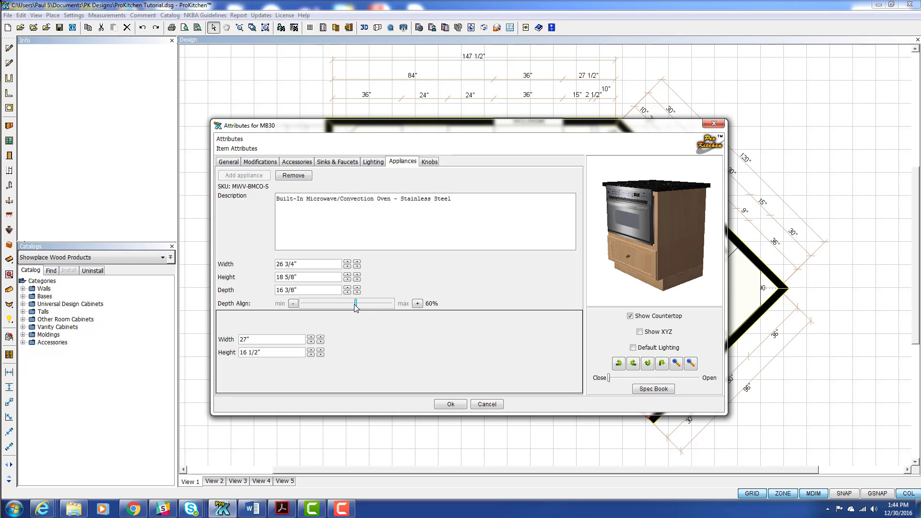
pyautogui.moveTo(356, 305); pyautogui.dragTo(352, 304)
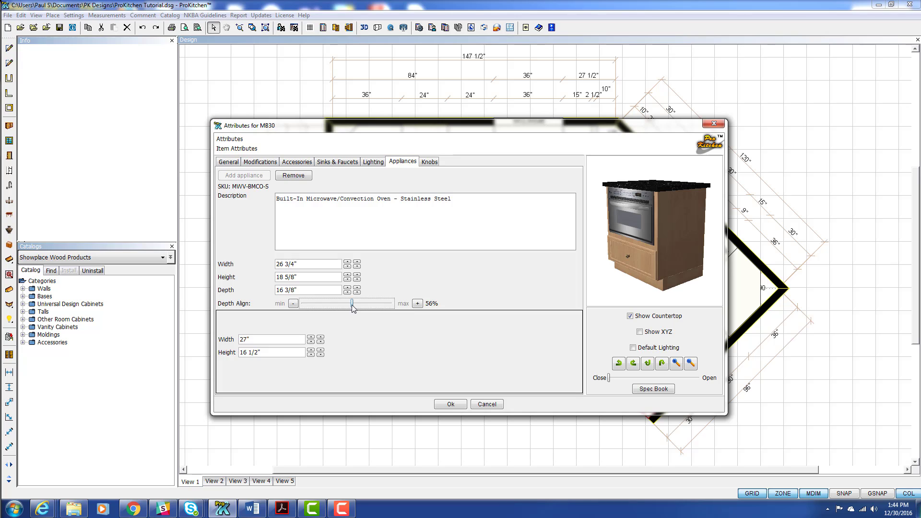
# Set the cabinet's appliance opening to 25" wide and 18 1/2" high, check the front in the preview, and accept the attributes.
pyautogui.moveTo(657, 283); pyautogui.dragTo(630, 186)
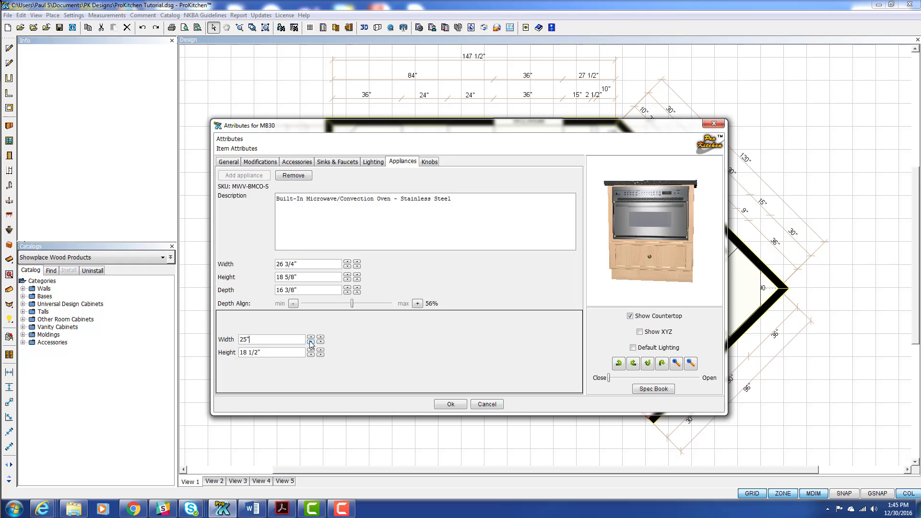
pyautogui.moveTo(696, 260); pyautogui.dragTo(687, 277)
pyautogui.click(451, 405)
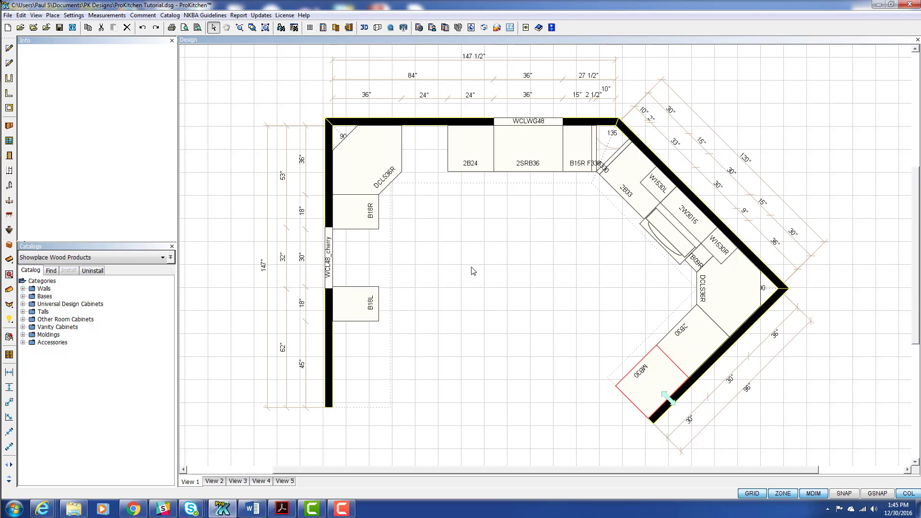
# Deselect the MB30 cabinet and open the 3D view of the kitchen.
pyautogui.click(486, 267)
pyautogui.click(364, 28)
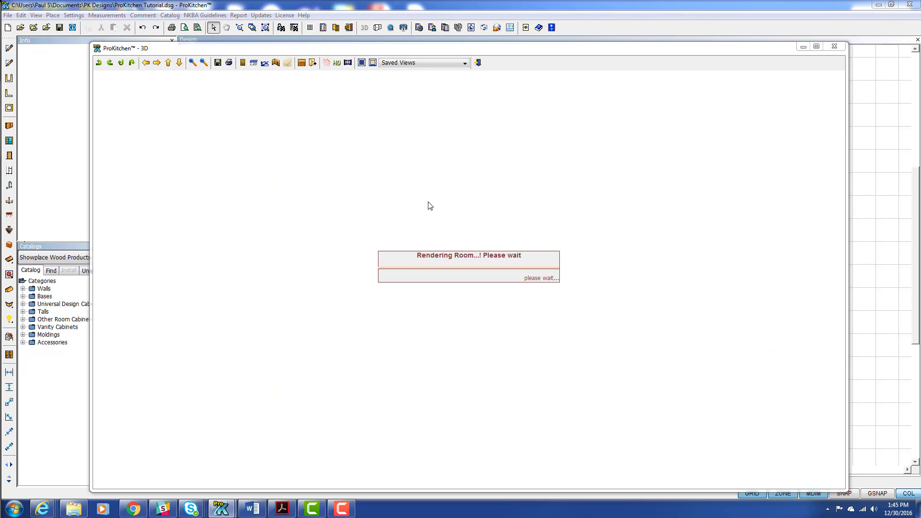